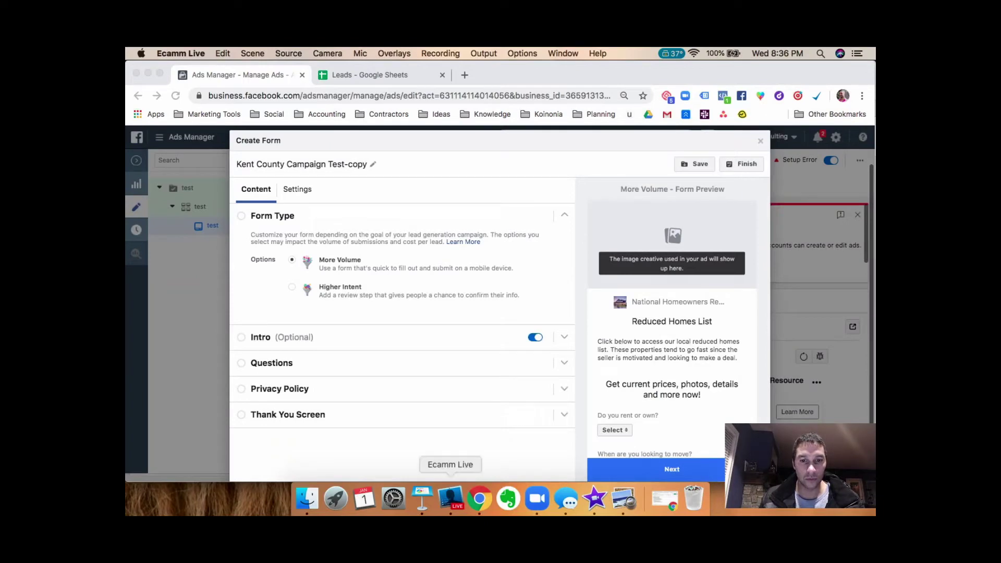
Bring the browser window with the lead form to the front and scroll down the form
click(475, 498)
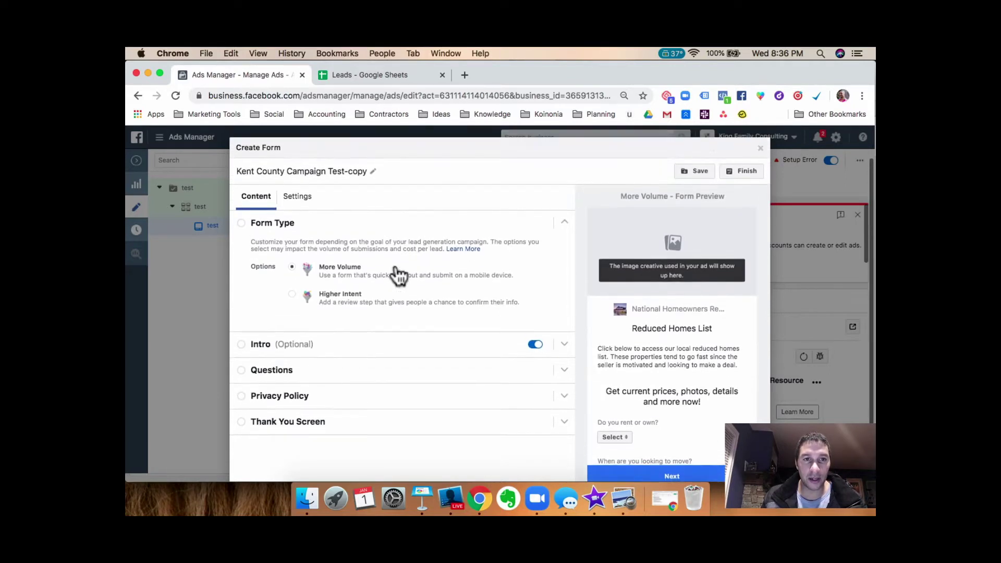
scroll(399, 275, down, 1)
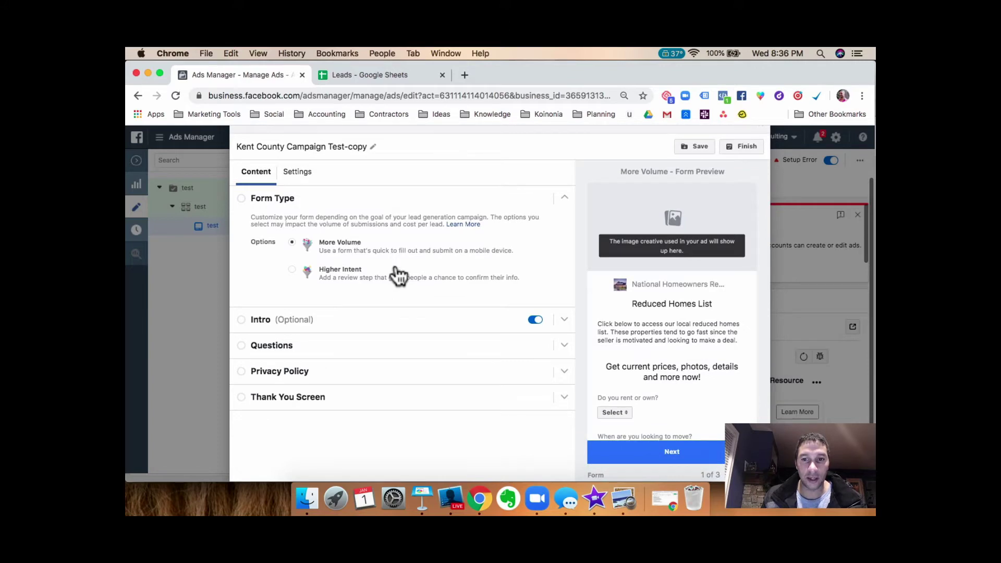
scroll(396, 274, down, 1)
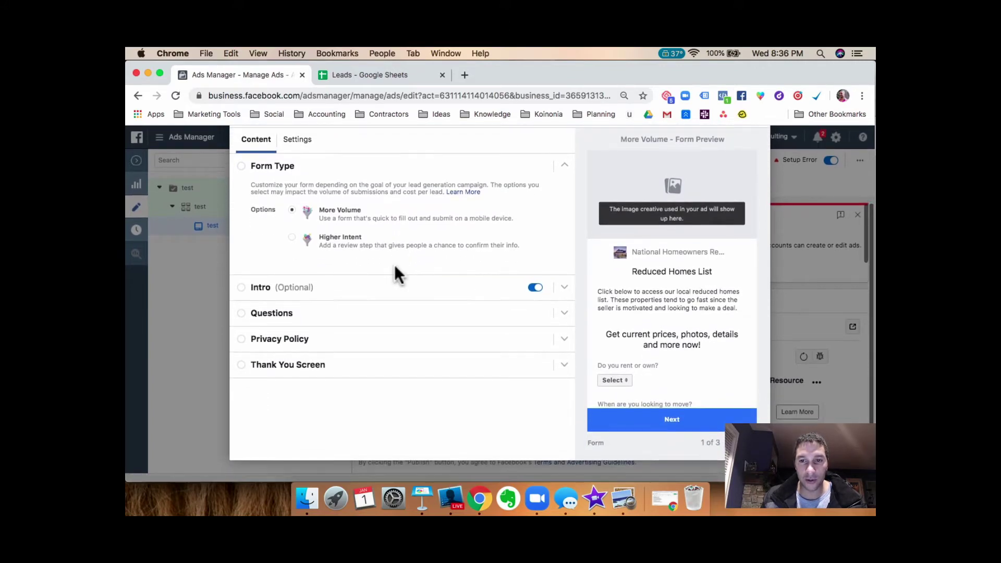
Expand Questions to review rent/own, move-timing, full name, email and phone fields
click(347, 319)
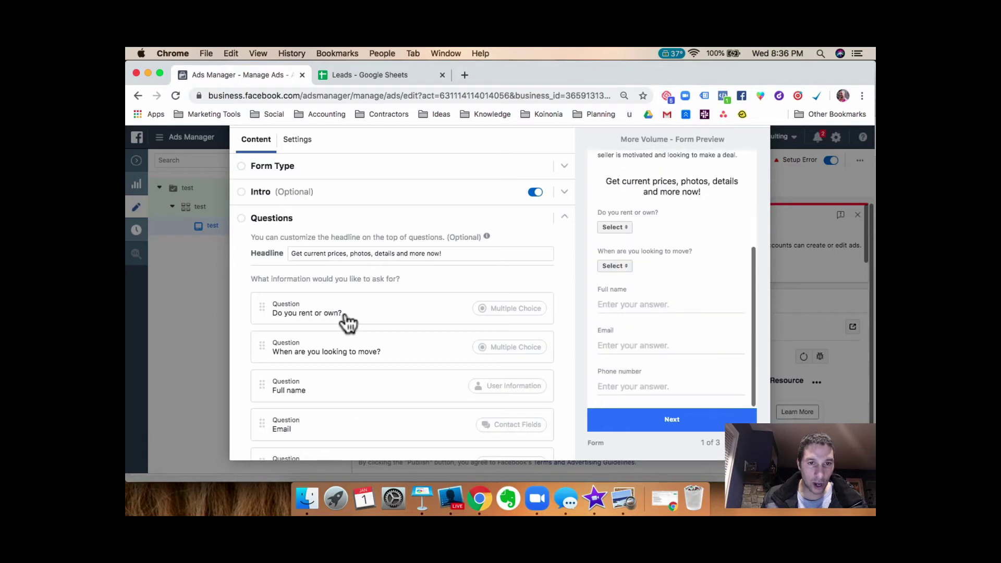
scroll(369, 330, down, 3)
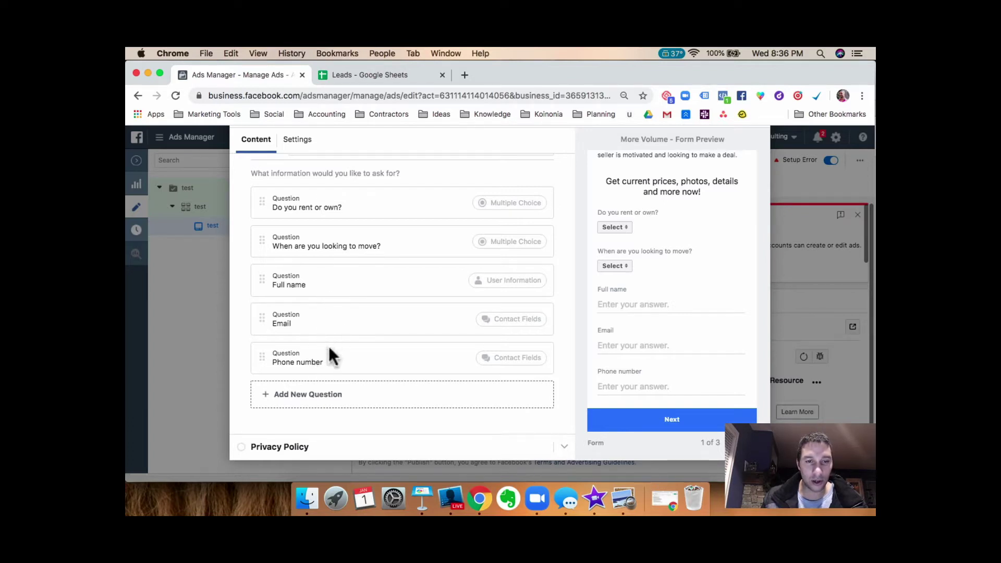
scroll(333, 371, up, 2)
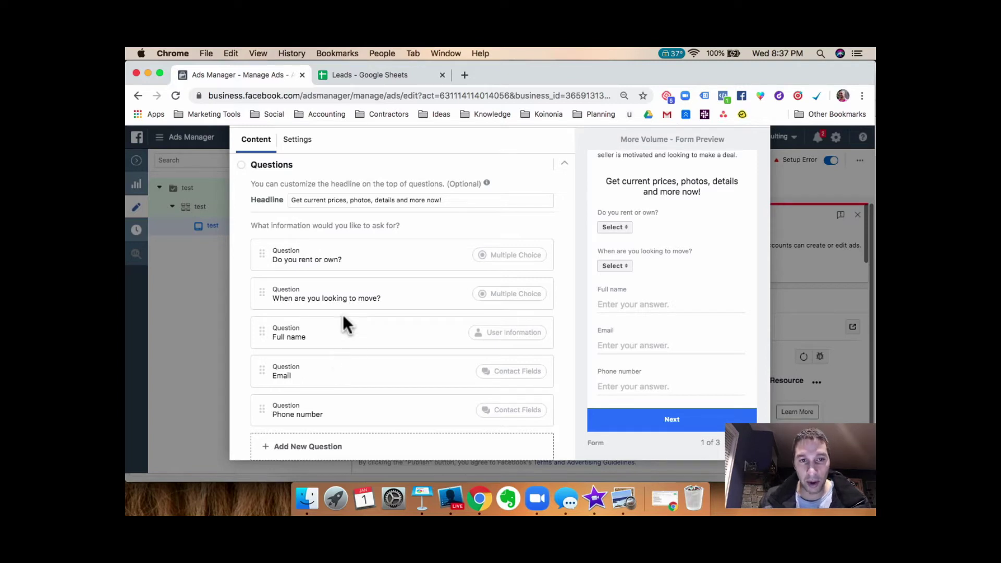
scroll(364, 309, up, 2)
scroll(365, 309, up, 1)
scroll(365, 309, down, 1)
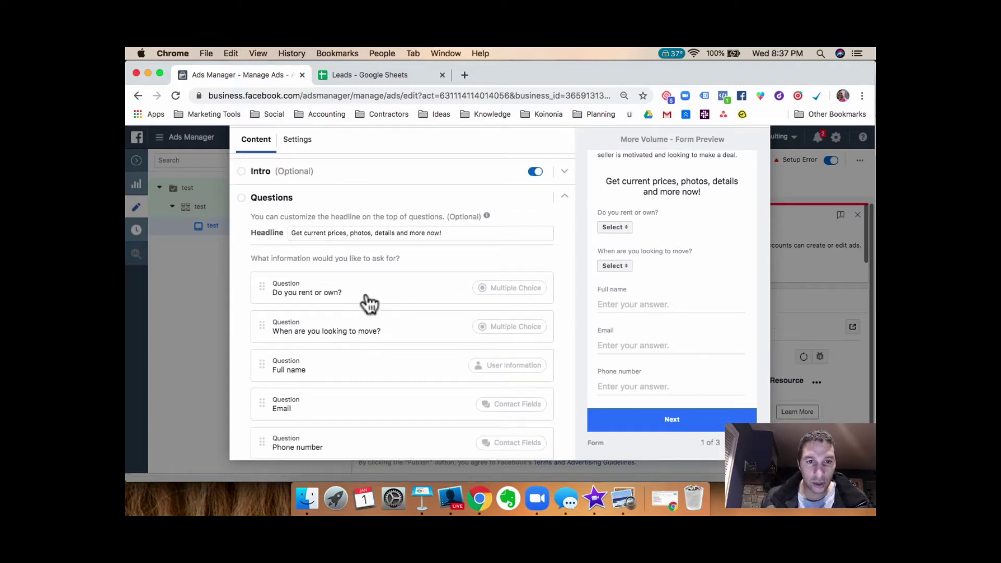
Expand the 'Do you rent or own?' question to show its Rent and Own answers
click(369, 300)
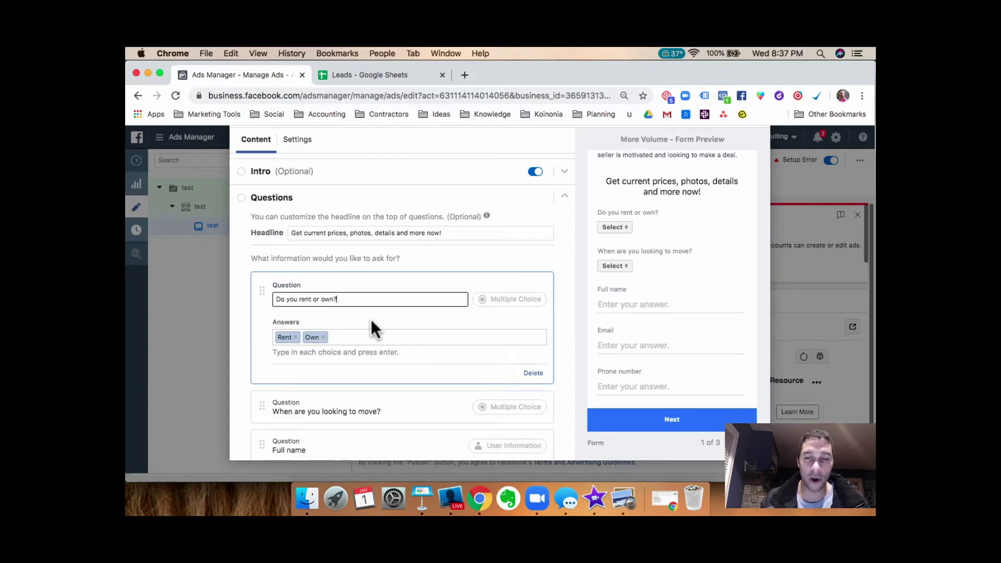
scroll(372, 322, down, 2)
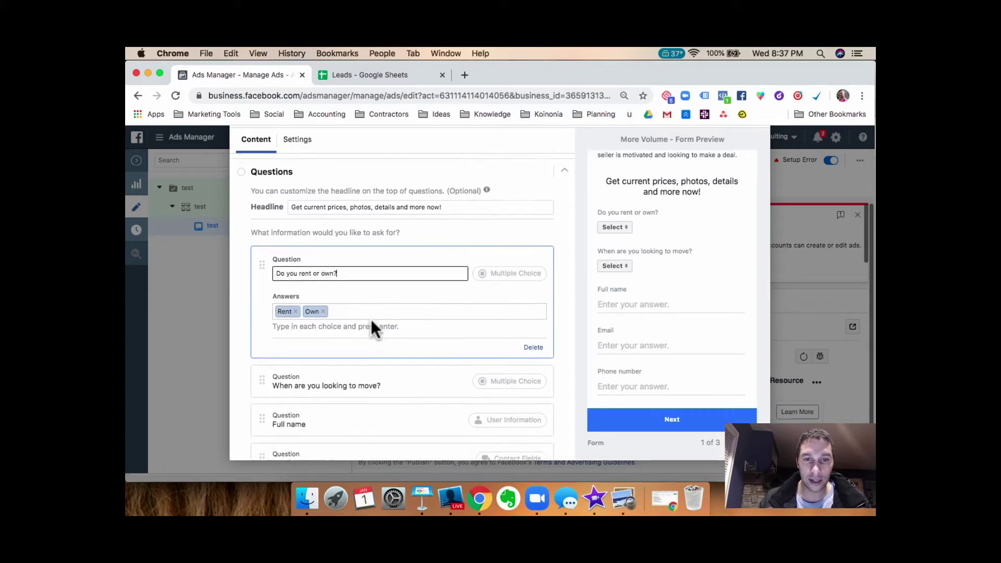
scroll(372, 324, down, 1)
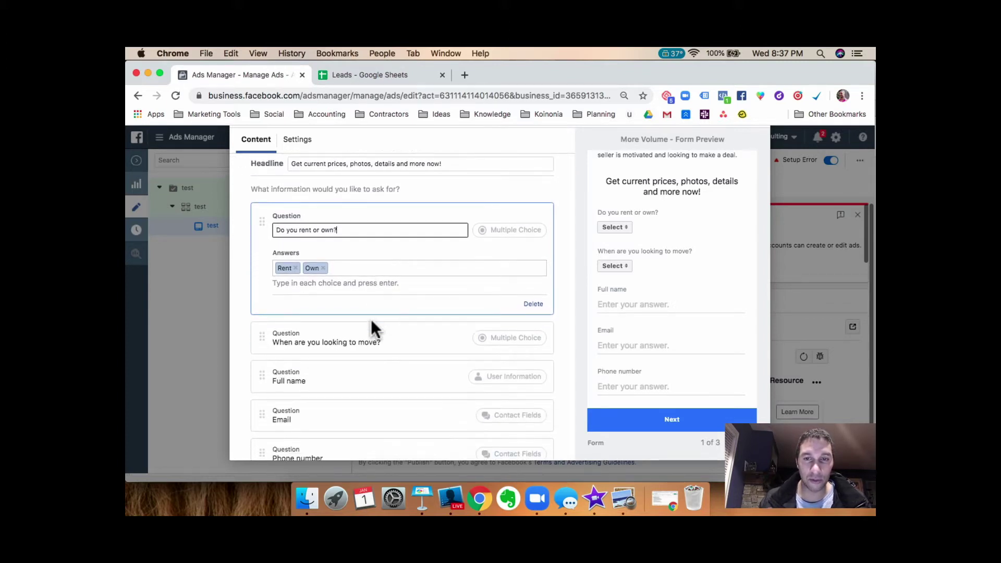
scroll(370, 322, down, 1)
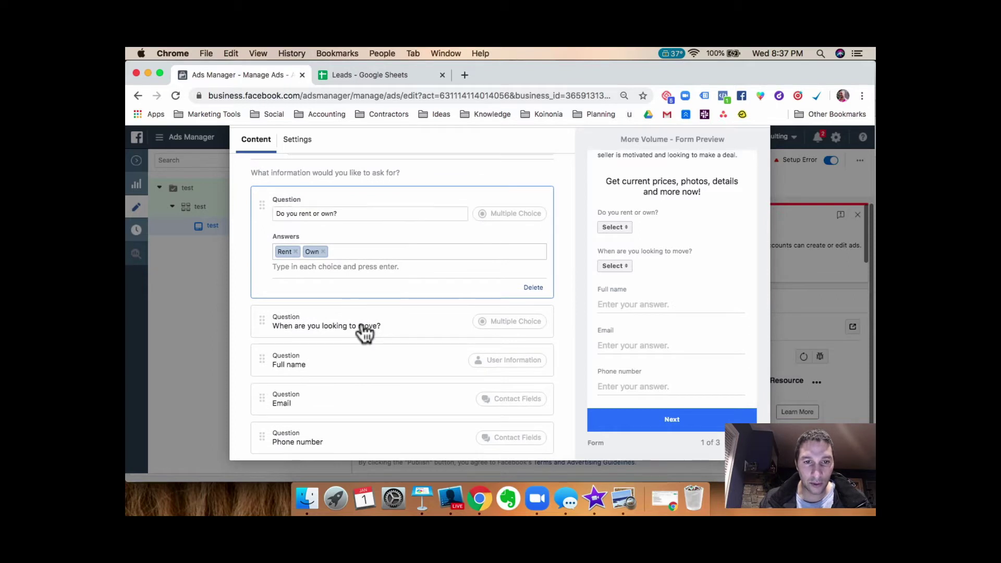
Expand 'When are you looking to move?' and review its five answers, ASAP through 1 Year +
click(361, 327)
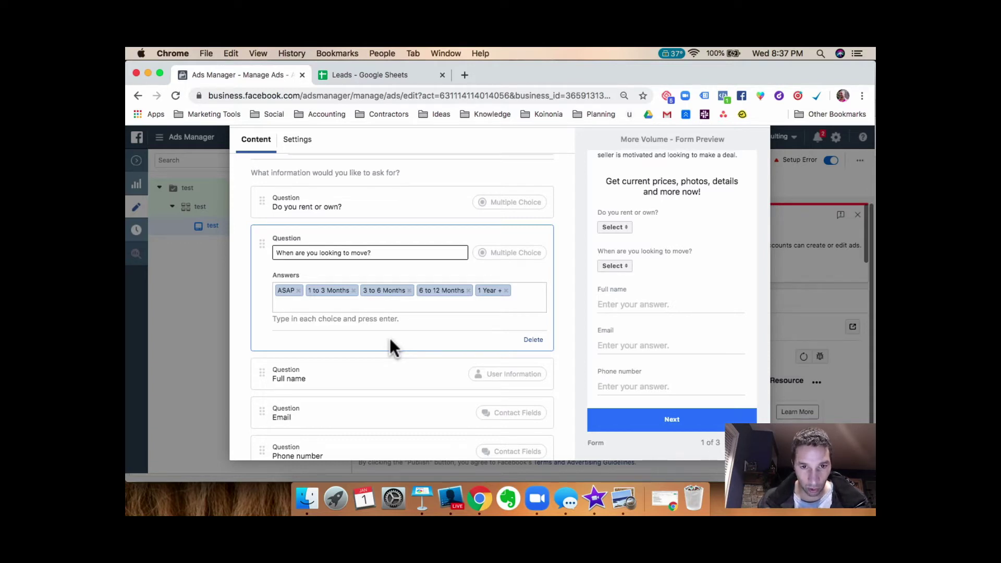
scroll(391, 342, down, 3)
scroll(389, 338, up, 5)
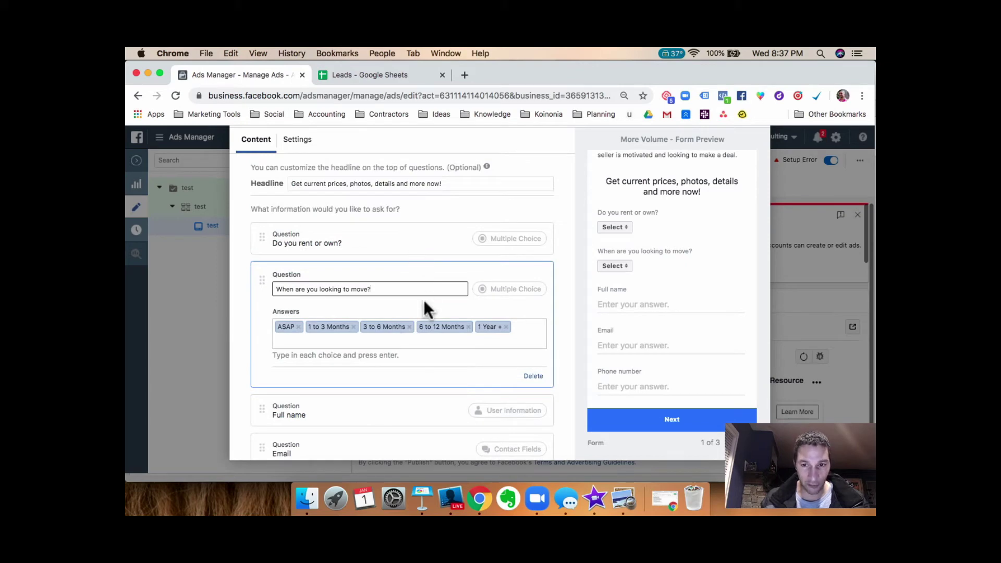
scroll(468, 277, down, 1)
scroll(469, 279, up, 2)
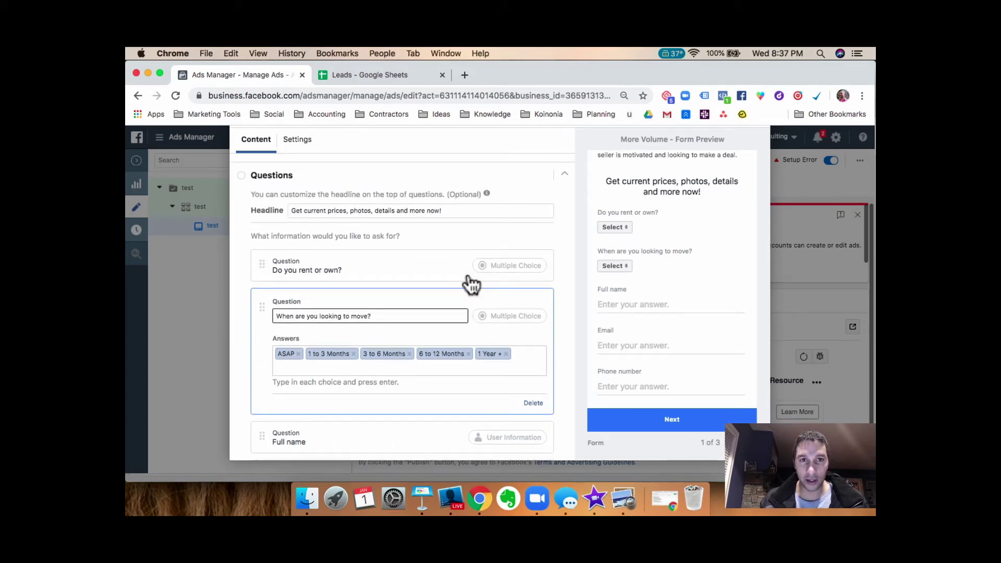
scroll(426, 237, up, 2)
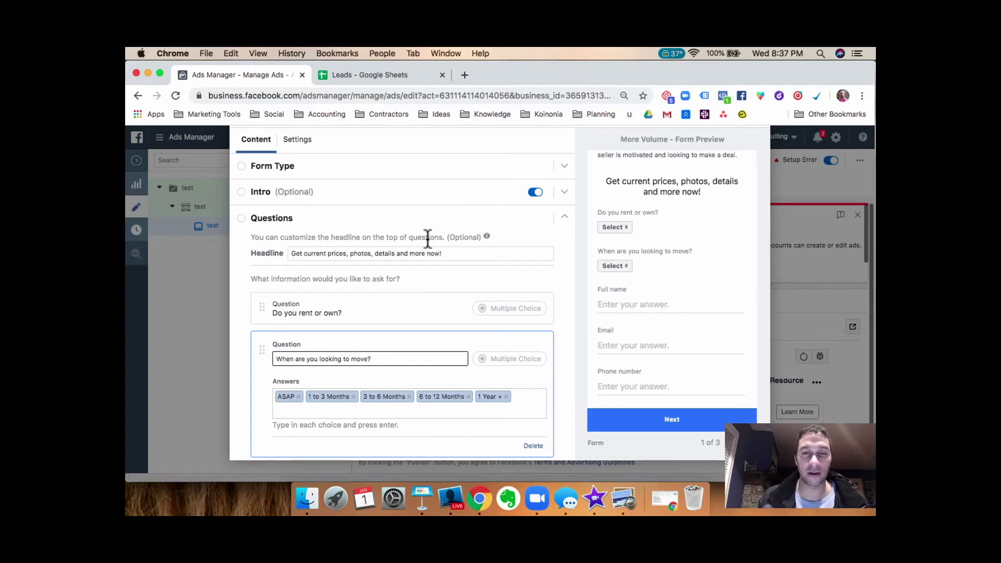
scroll(418, 306, down, 1)
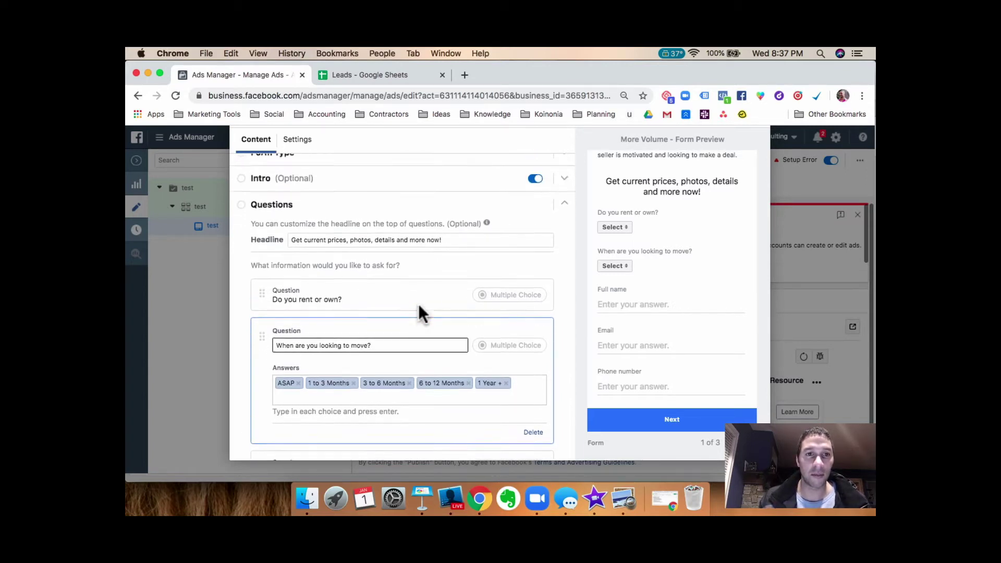
scroll(419, 305, up, 1)
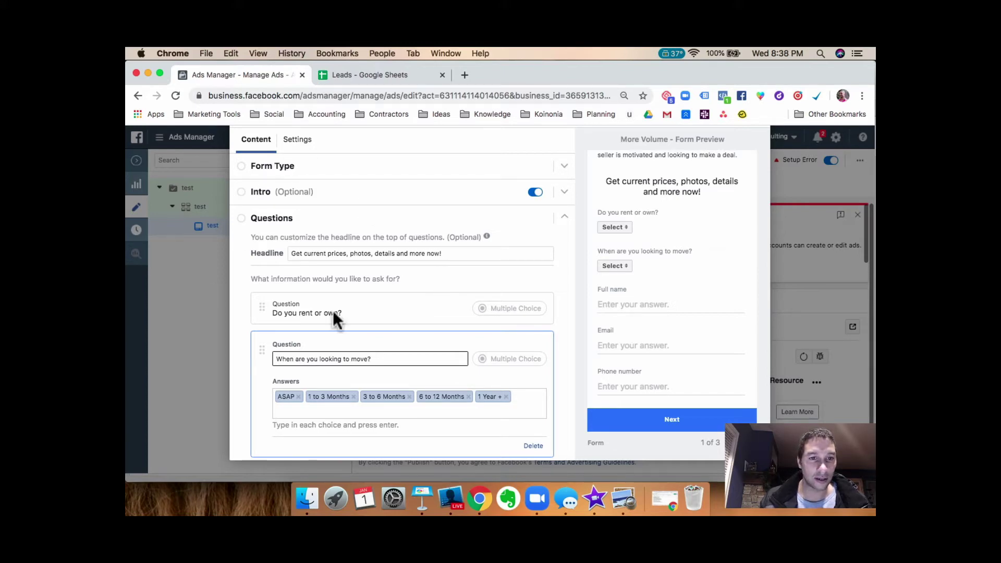
scroll(335, 315, down, 4)
scroll(337, 322, up, 4)
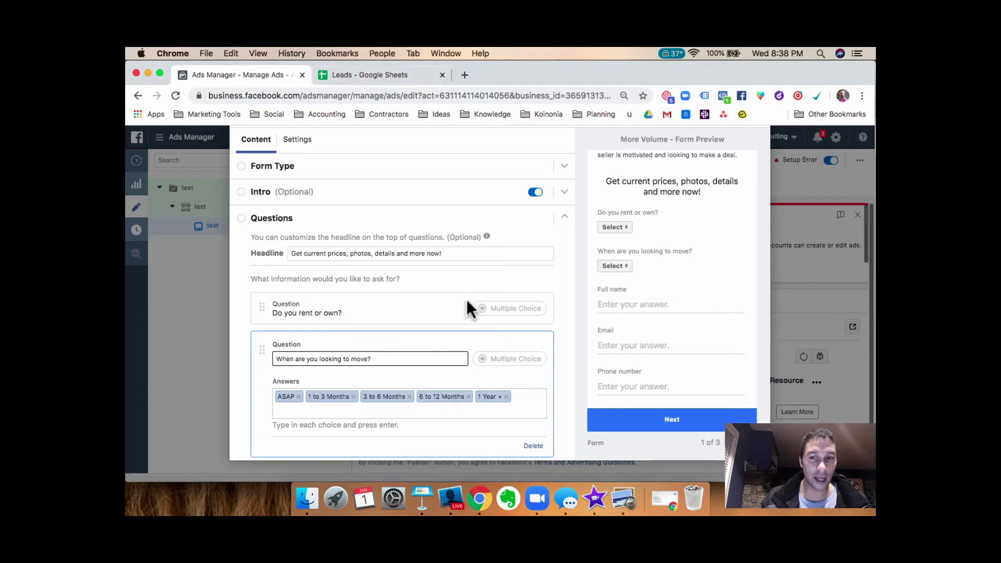
scroll(562, 359, down, 4)
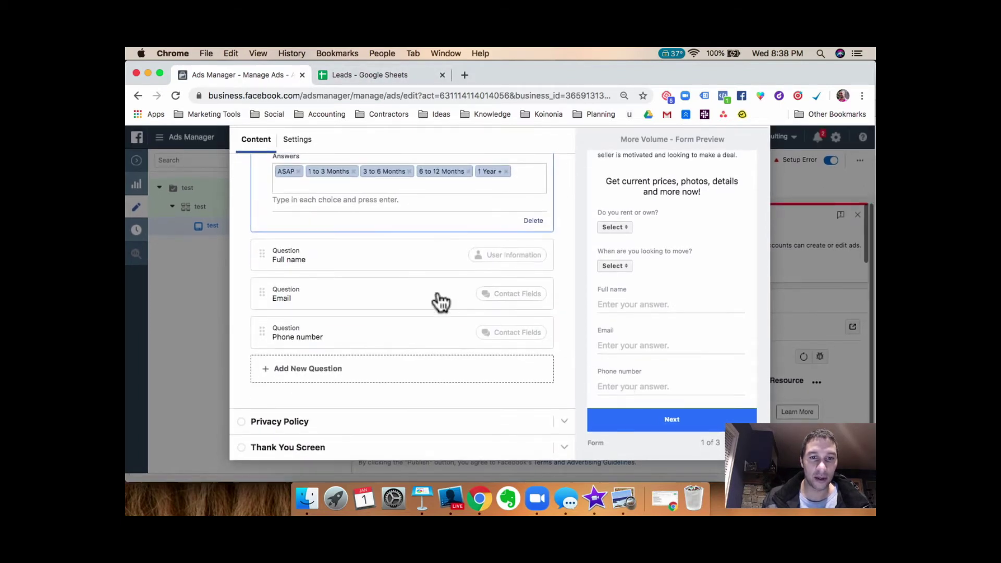
scroll(400, 288, up, 4)
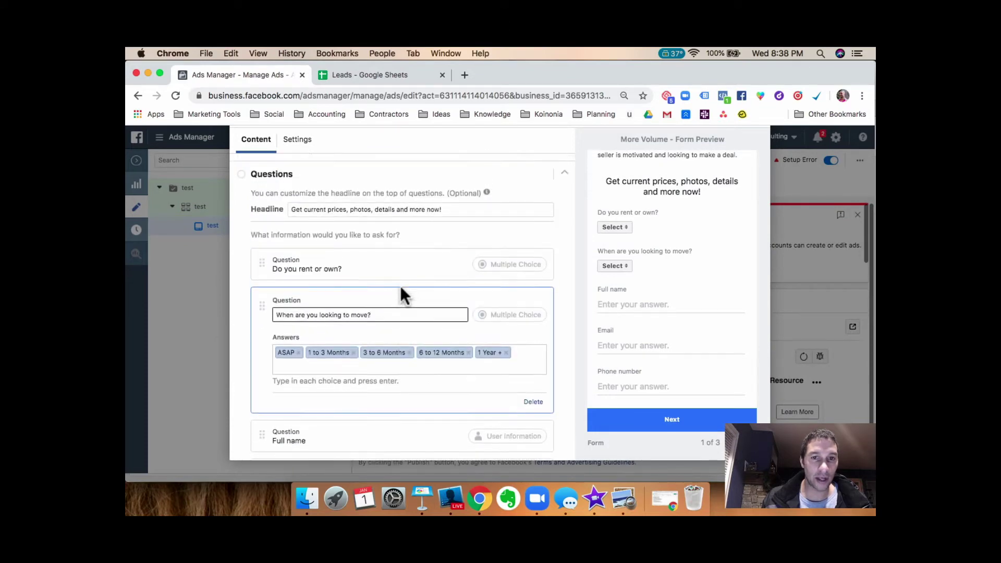
scroll(400, 286, up, 1)
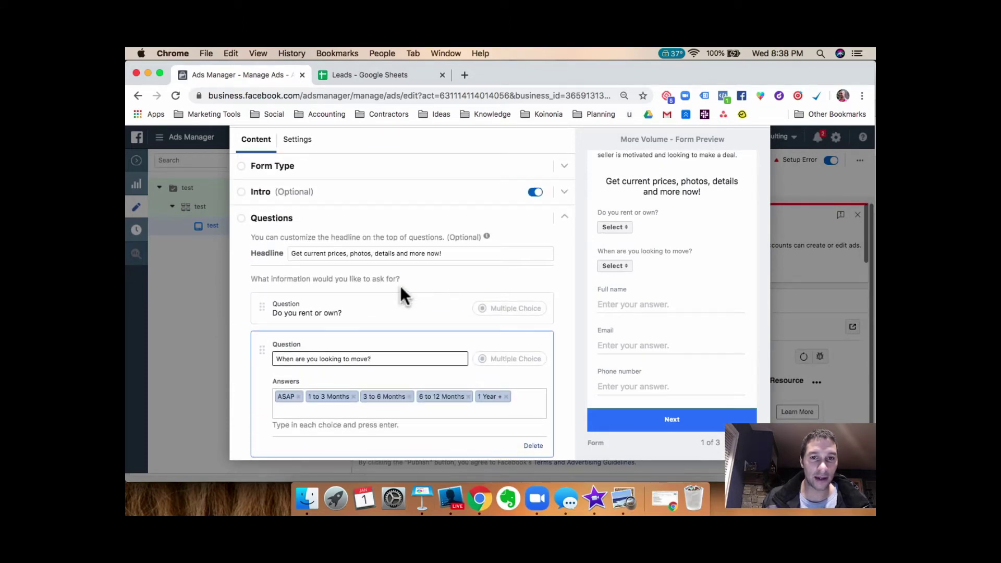
scroll(399, 286, down, 5)
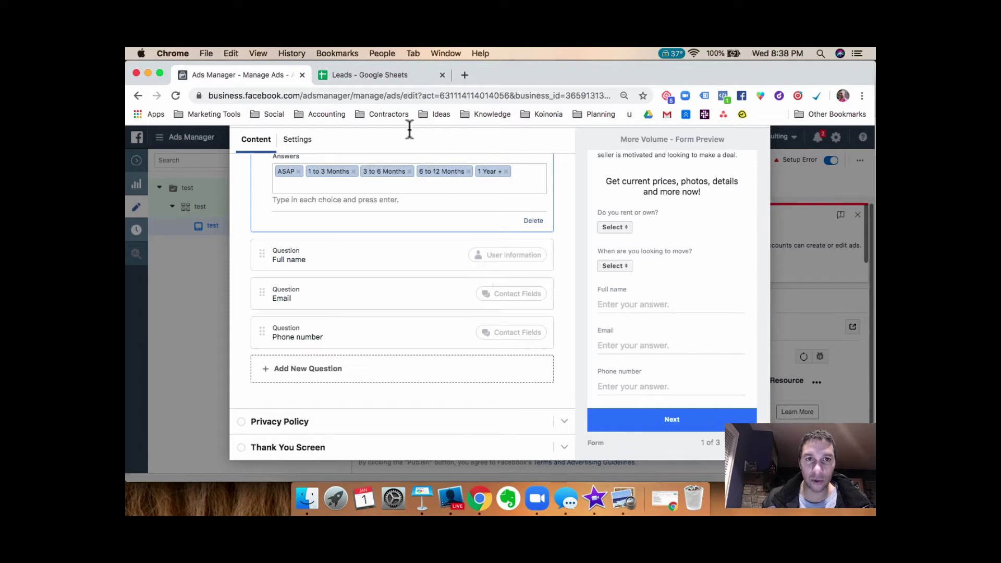
Switch to the 'Leads - Google Sheets' tab and scroll the JM Motivated Seller Survey responses
click(386, 77)
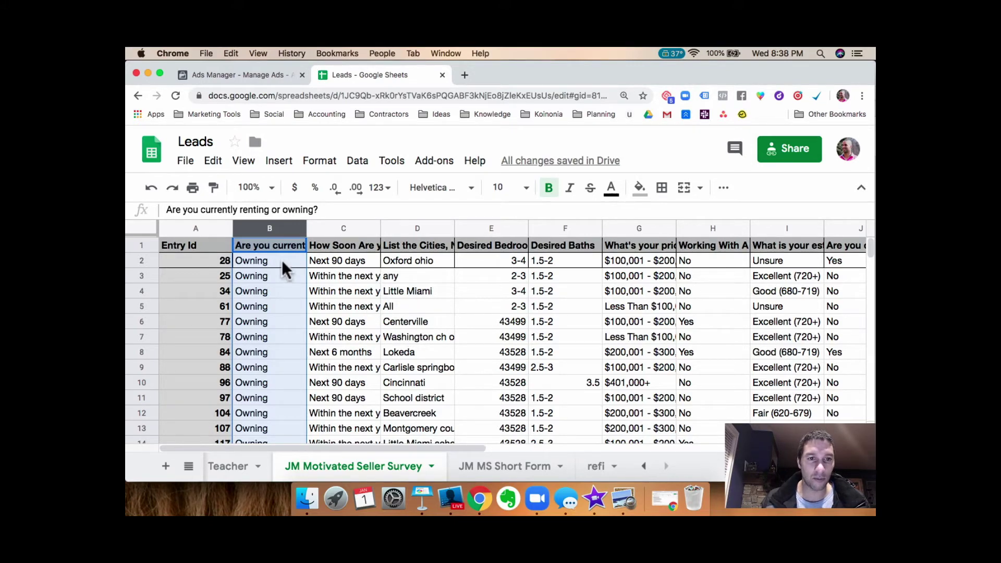
scroll(279, 279, down, 3)
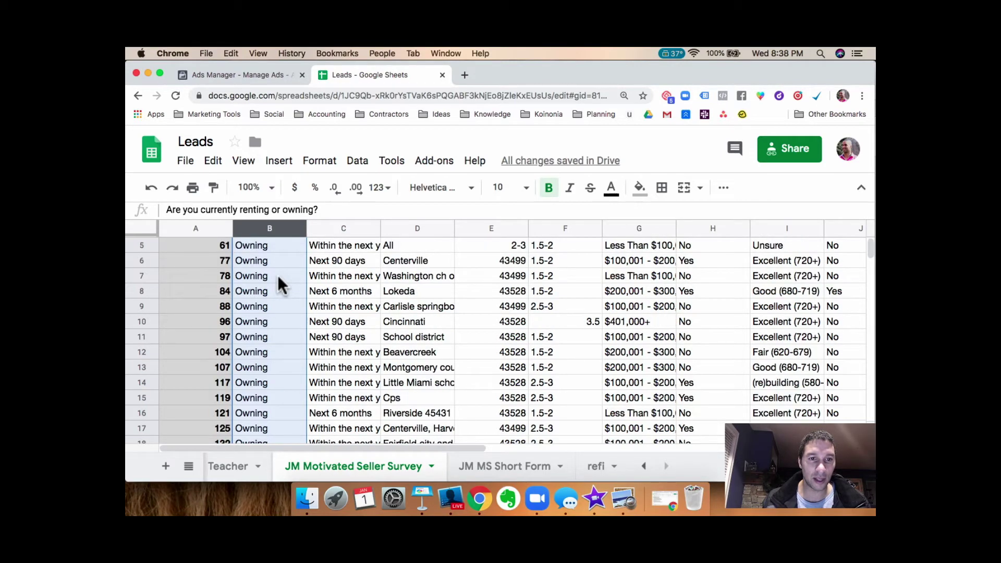
scroll(279, 279, up, 3)
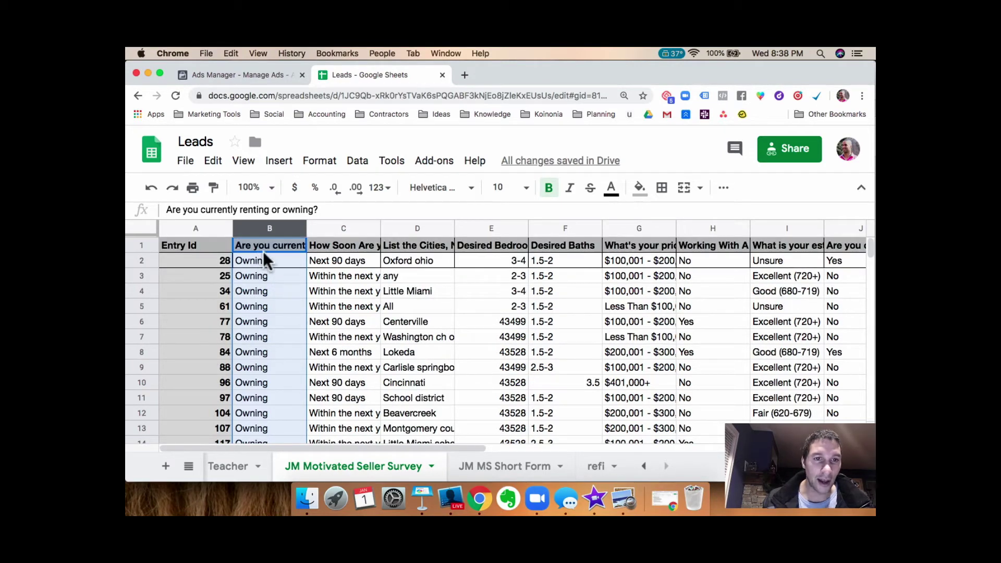